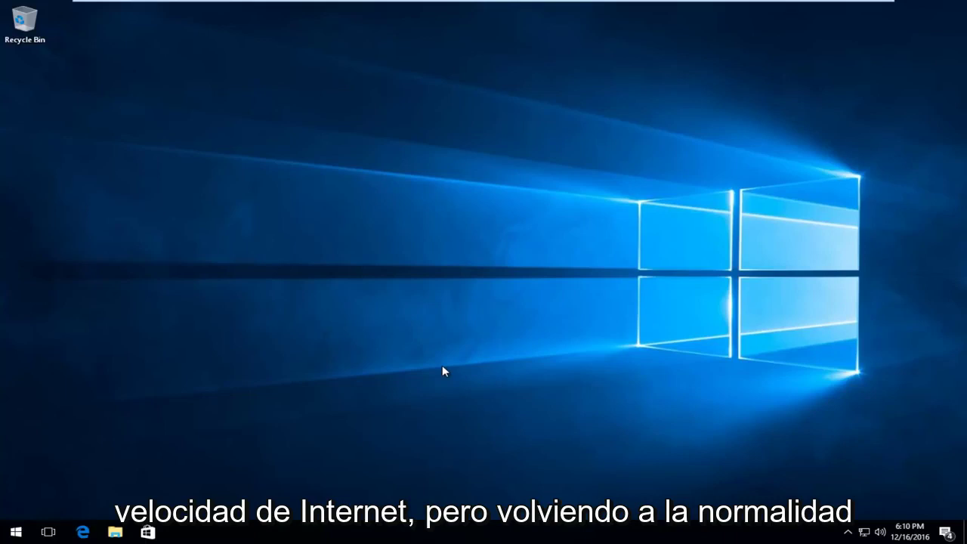
# Step: Search the Start menu for 'network and' and open Network and Sharing Center
pyautogui.click(15, 532)
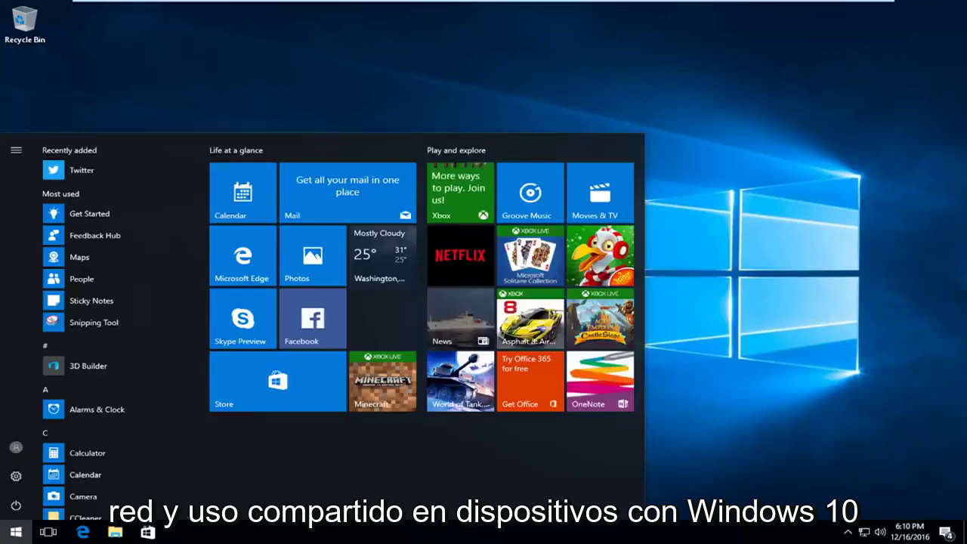
pyautogui.write('network and')
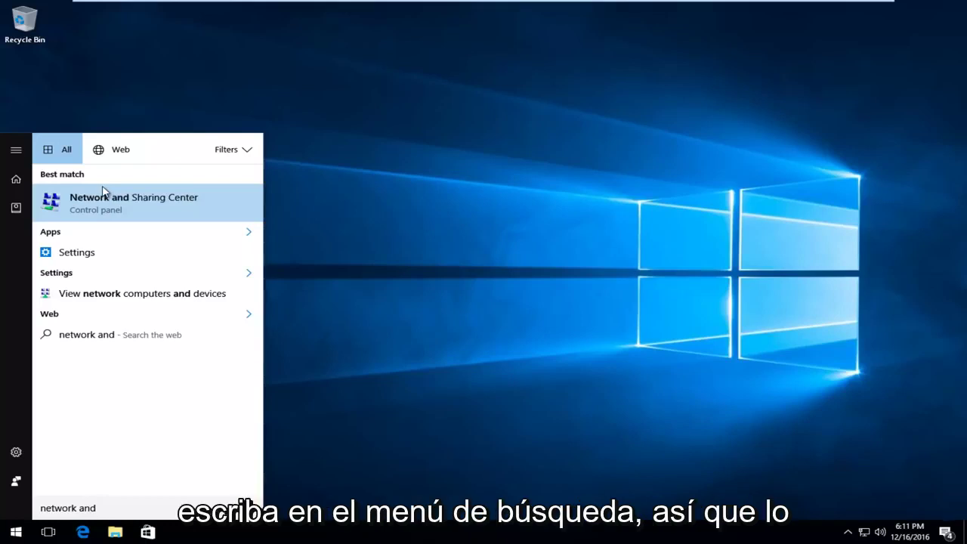
pyautogui.click(111, 204)
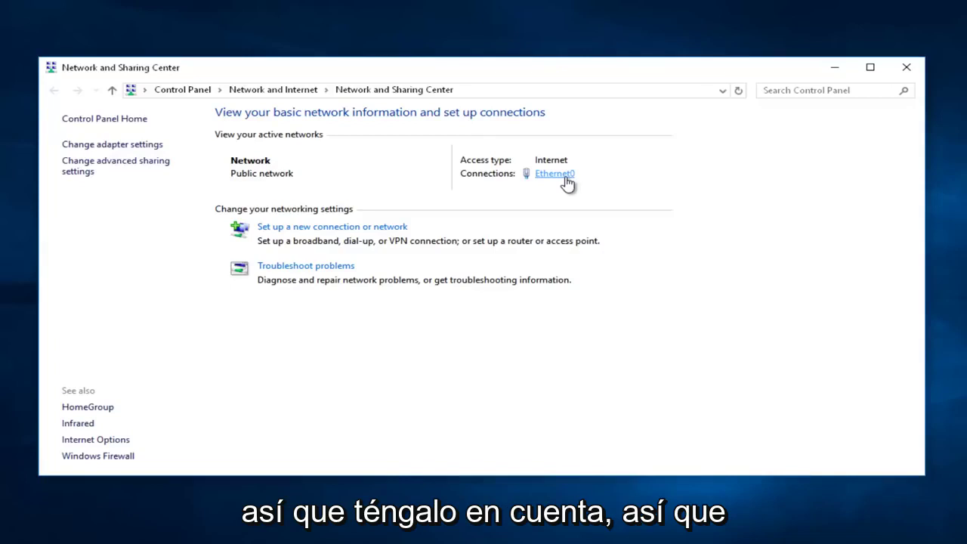
# Step: Open Ethernet0's Properties from its status window and select Internet Protocol Version 4 (TCP/IPv4)
pyautogui.click(563, 179)
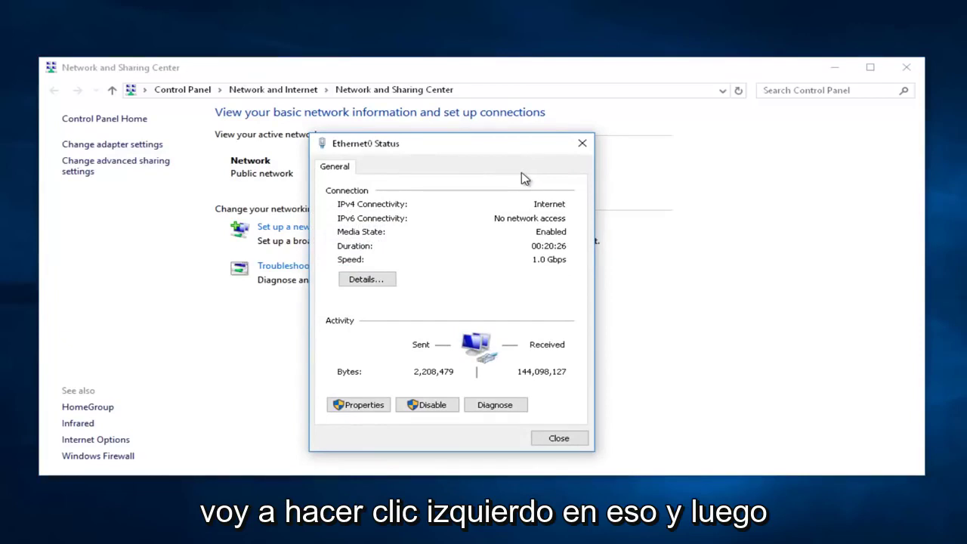
pyautogui.click(355, 408)
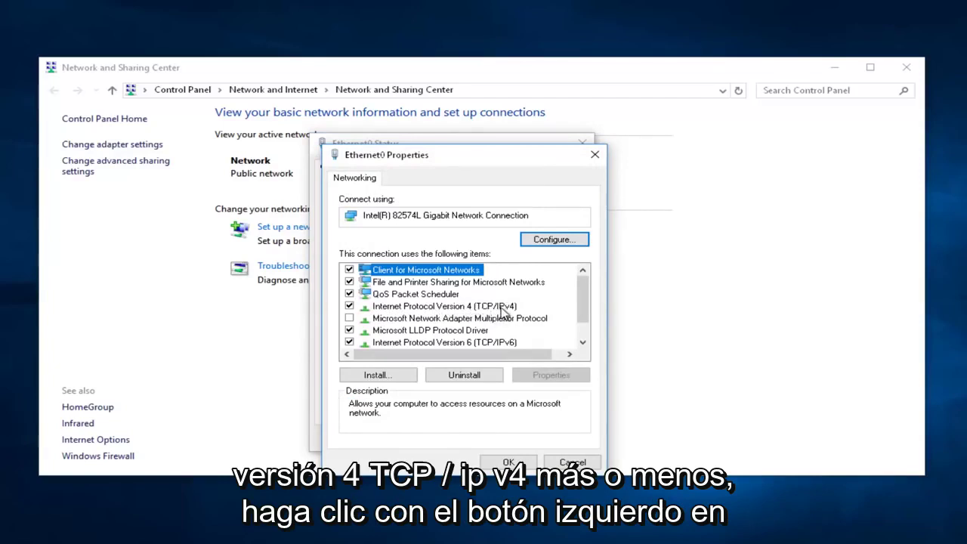
pyautogui.click(405, 310)
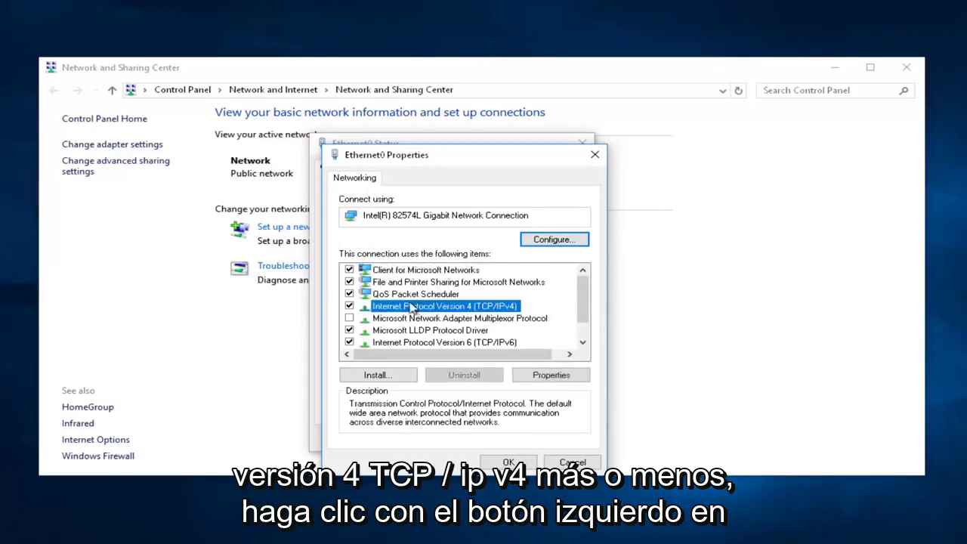
# Step: In TCP/IPv4 properties, enter manual DNS servers: preferred 8.8.8.8, alternate 8.8.4.4
pyautogui.click(552, 376)
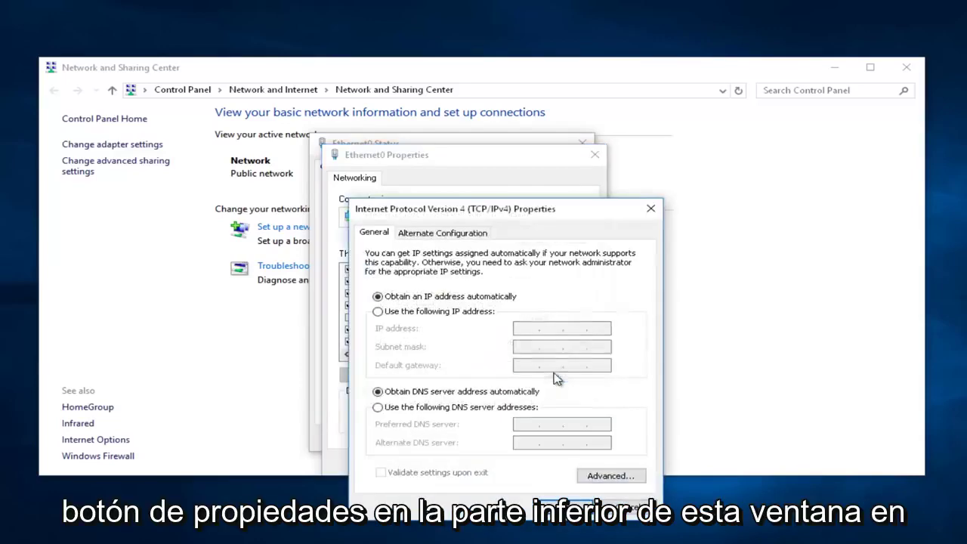
pyautogui.moveTo(521, 219); pyautogui.dragTo(487, 157)
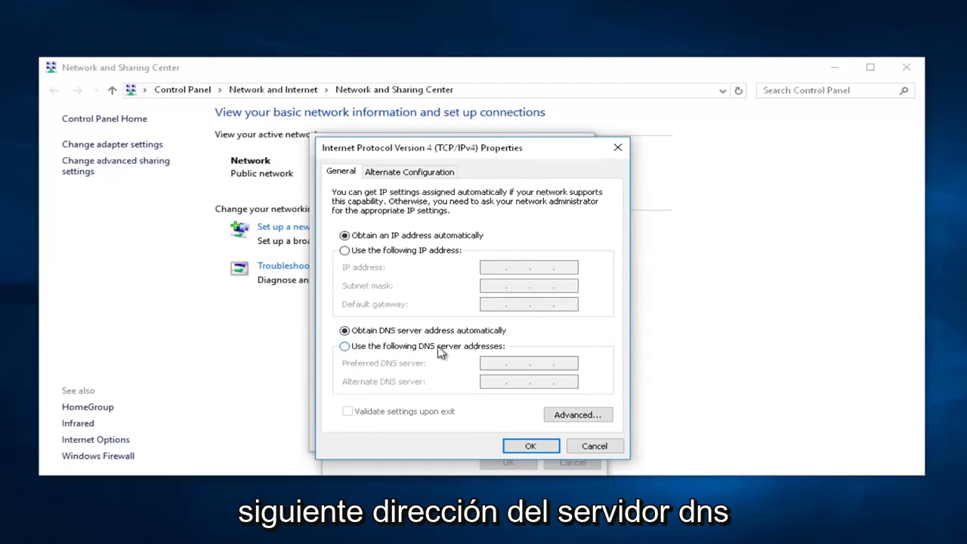
pyautogui.click(346, 347)
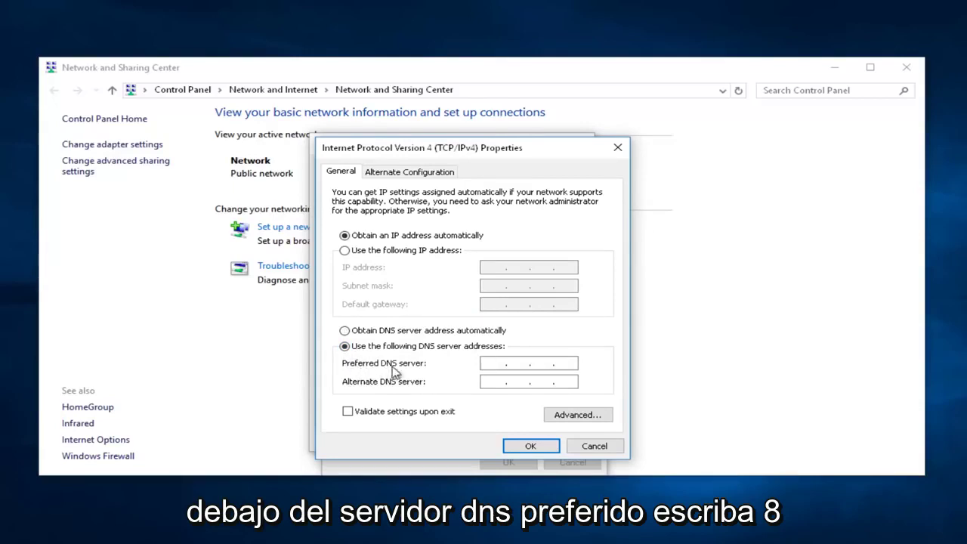
pyautogui.write('8.')
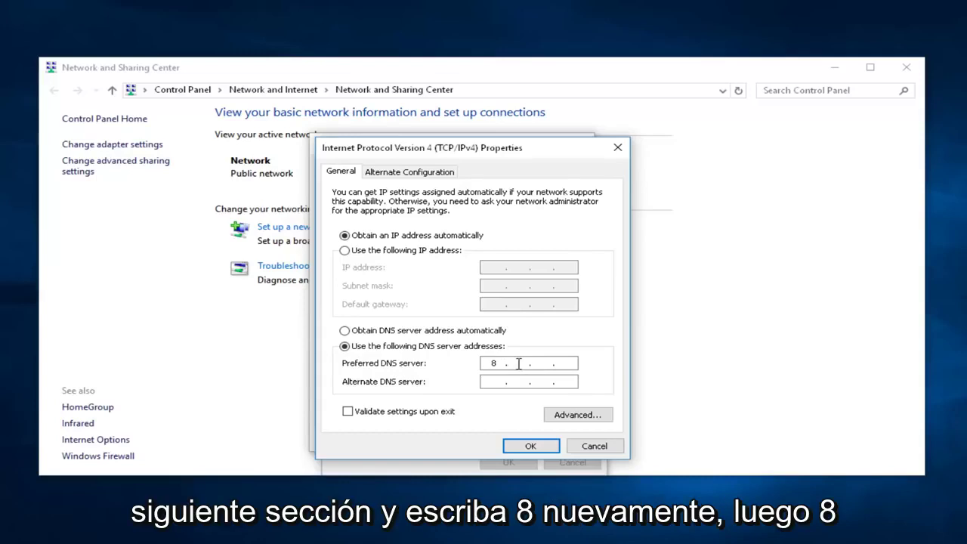
pyautogui.write('8 .8.8')
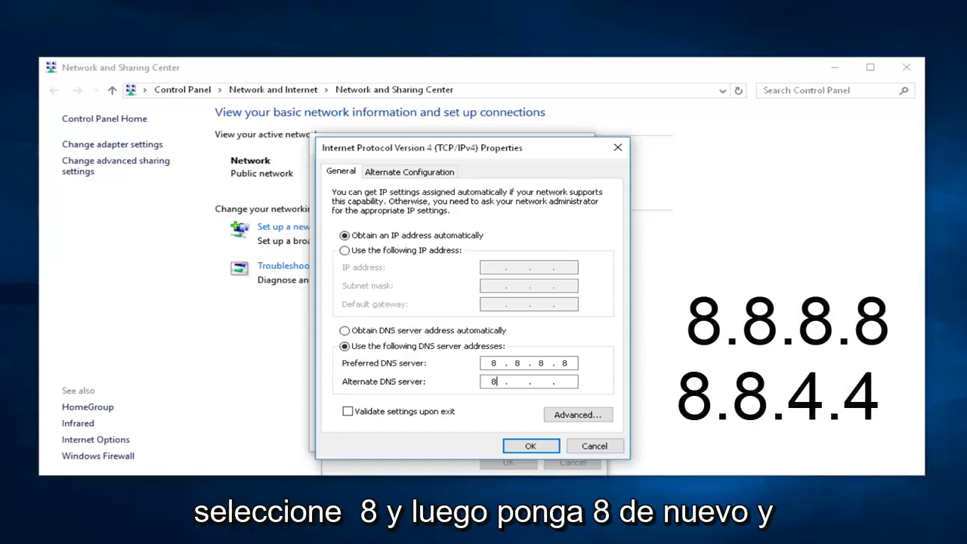
pyautogui.write('8.')
pyautogui.write('8.')
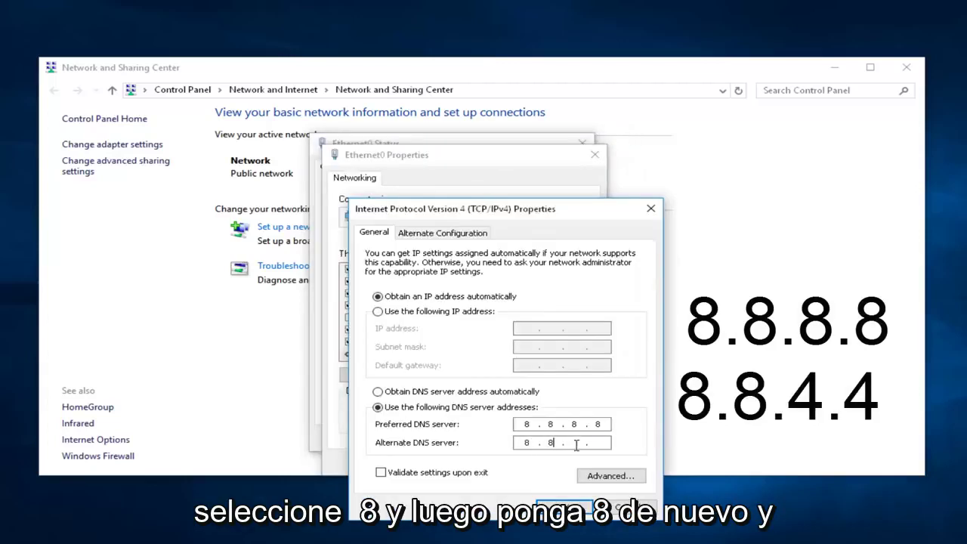
pyautogui.write('4.4')
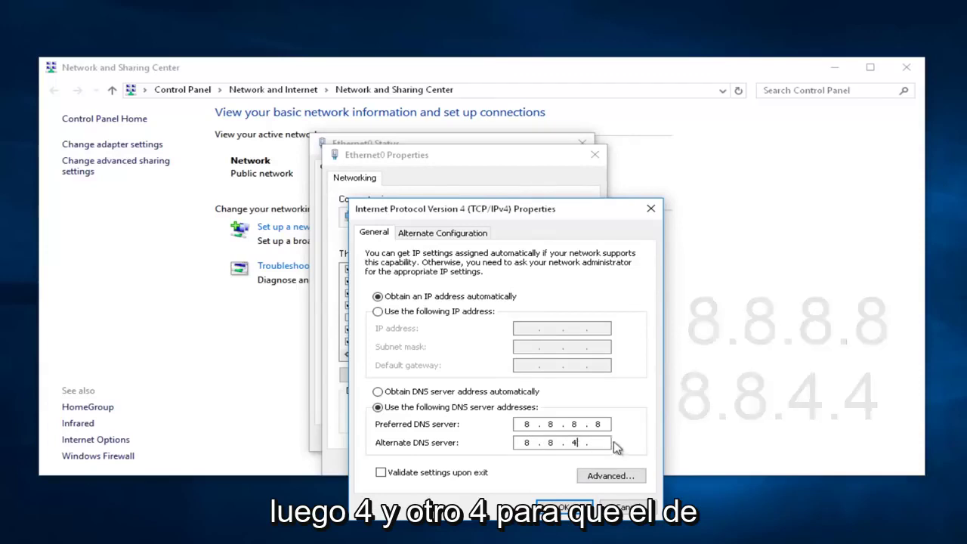
pyautogui.moveTo(516, 215); pyautogui.dragTo(499, 157)
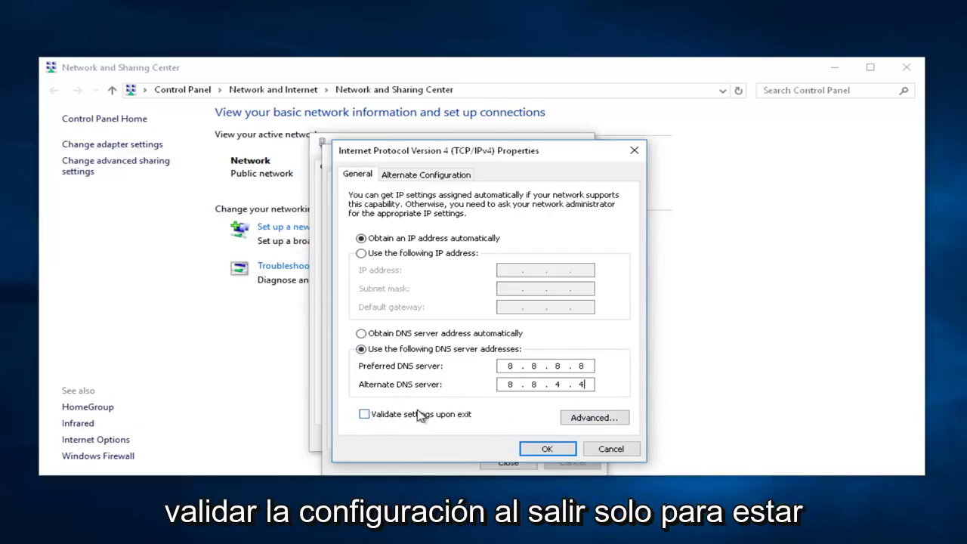
# Step: Confirm the DNS change with 'Validate settings upon exit' on, then close Ethernet0 and Network and Sharing Center windows
pyautogui.click(364, 420)
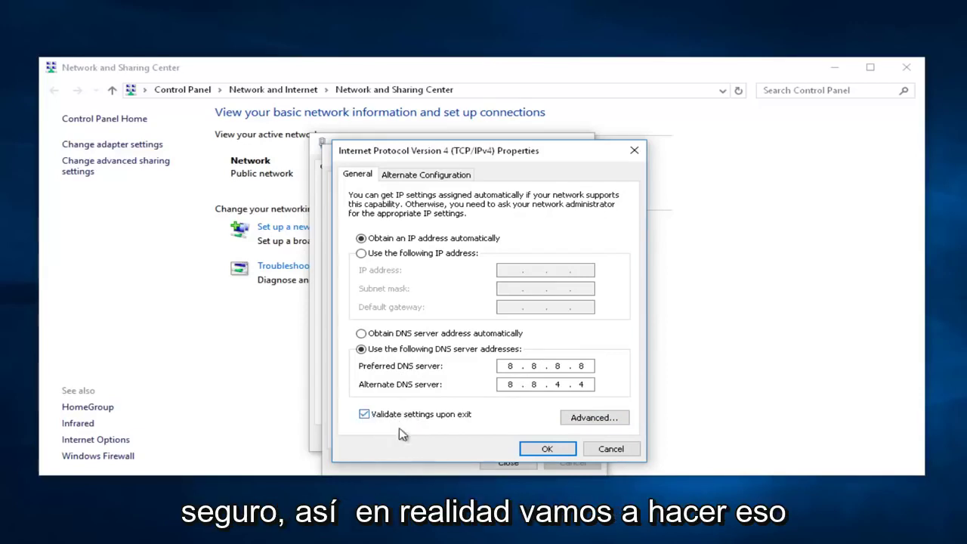
pyautogui.click(554, 450)
pyautogui.click(508, 462)
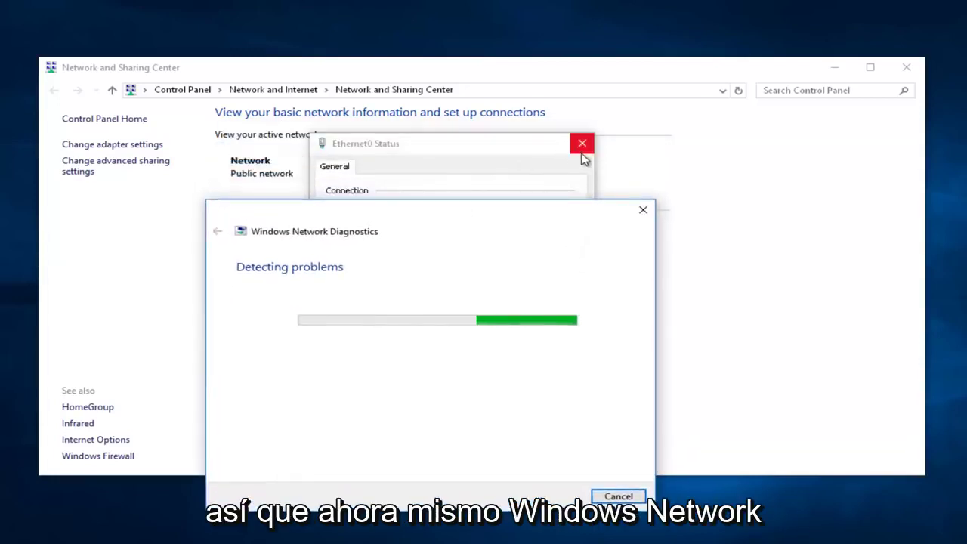
pyautogui.click(581, 144)
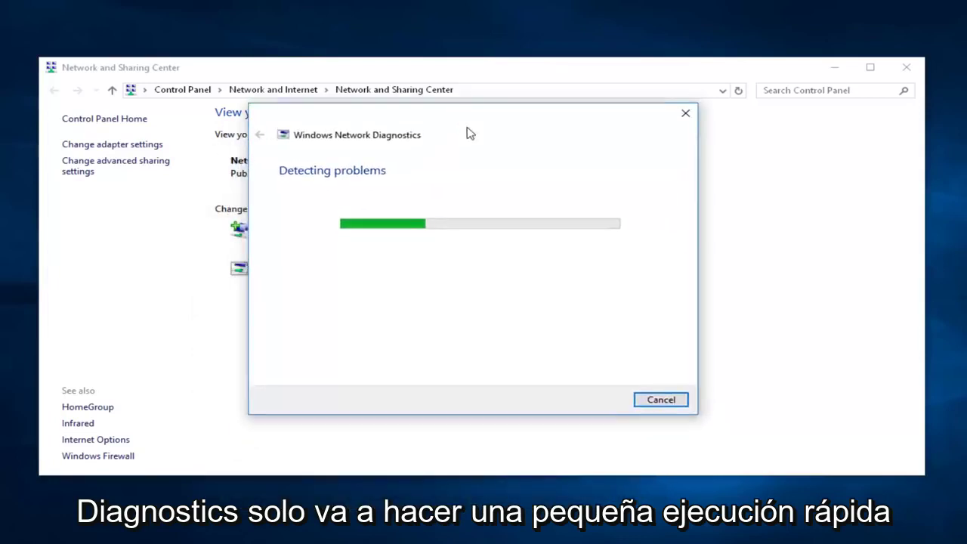
pyautogui.click(446, 79)
pyautogui.click(917, 70)
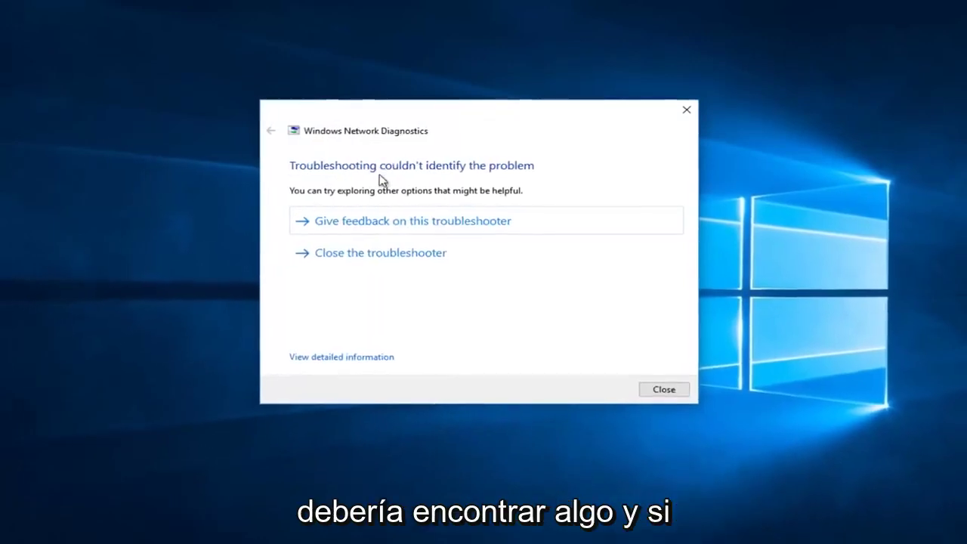
# Step: Dismiss the diagnostics window, then in Edge go to youtube.com and search 'mdtechvideos'
pyautogui.click(685, 113)
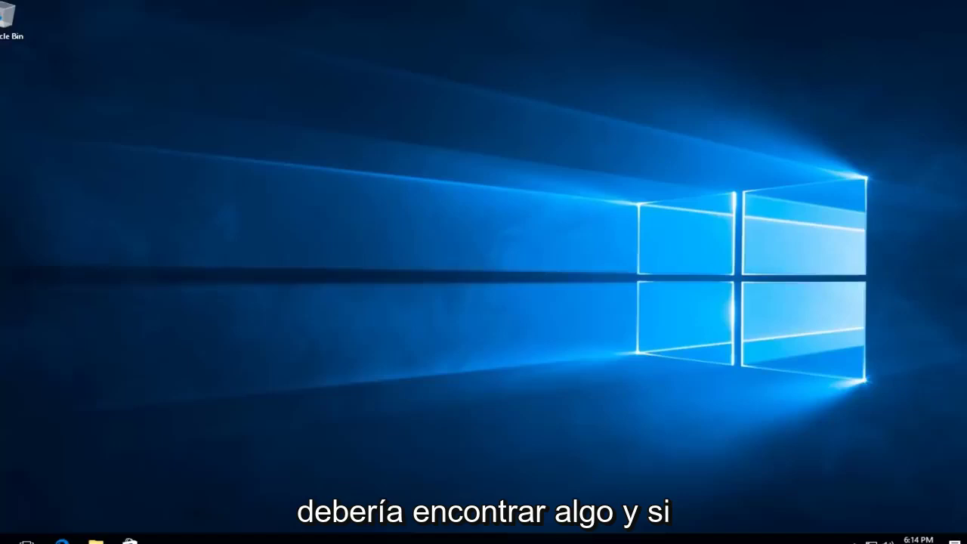
pyautogui.click(79, 533)
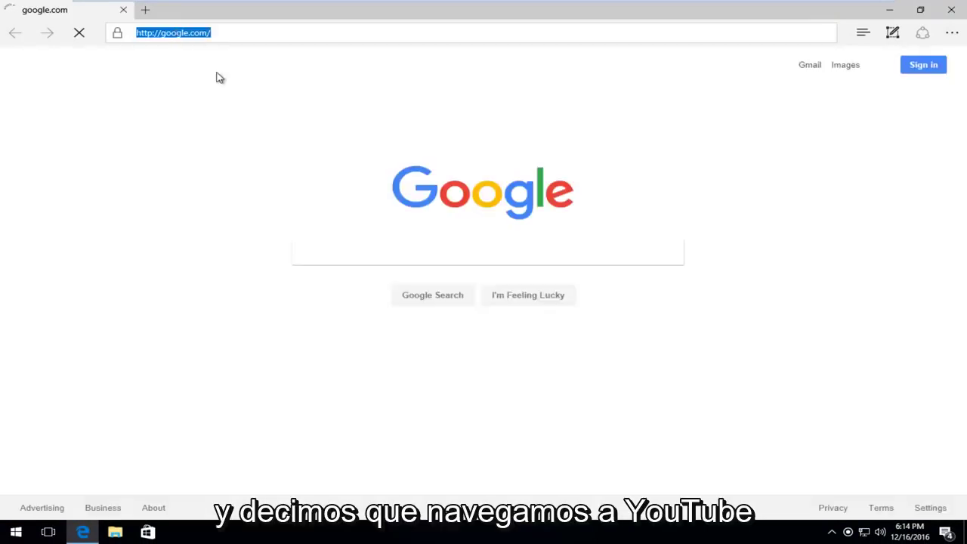
pyautogui.write('youtube.com/')
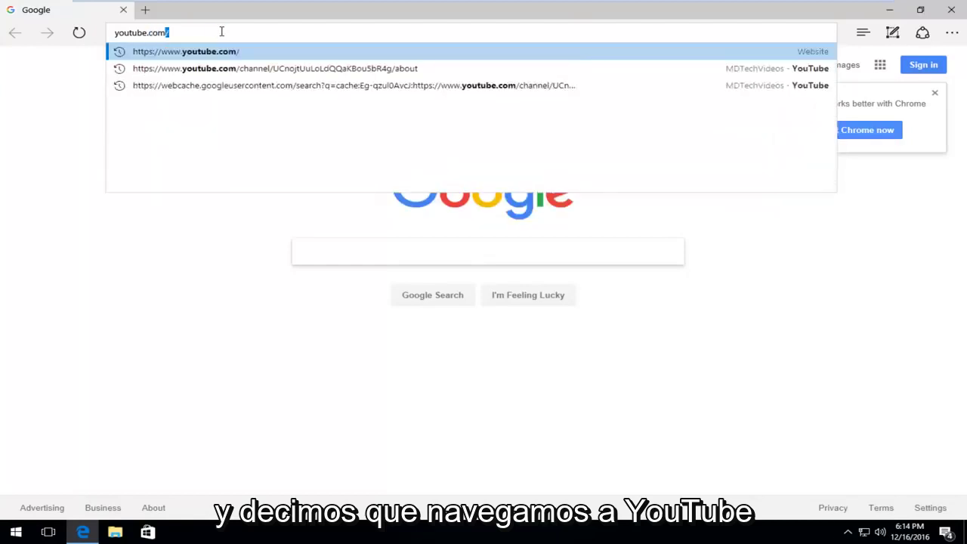
pyautogui.press('Return')
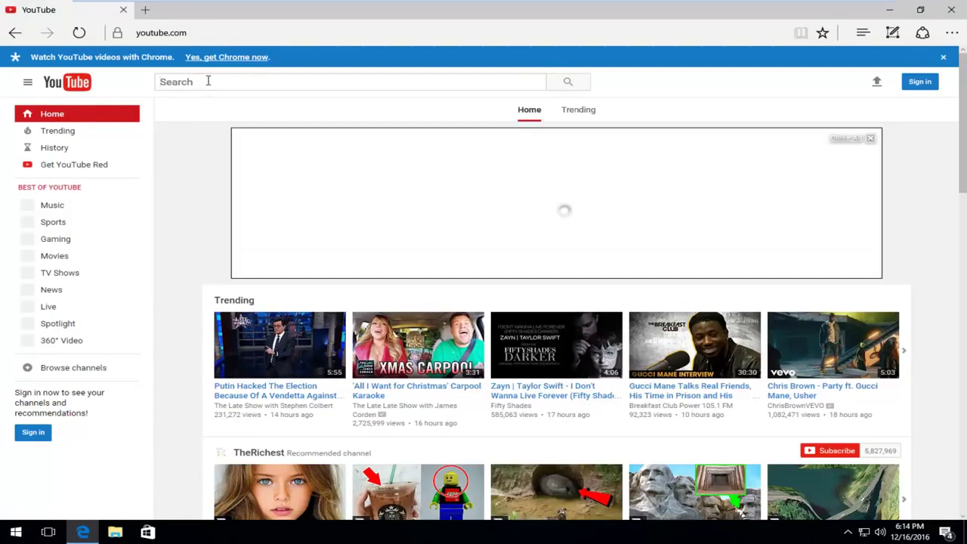
pyautogui.write('mdtechvideos')
pyautogui.press('Return')
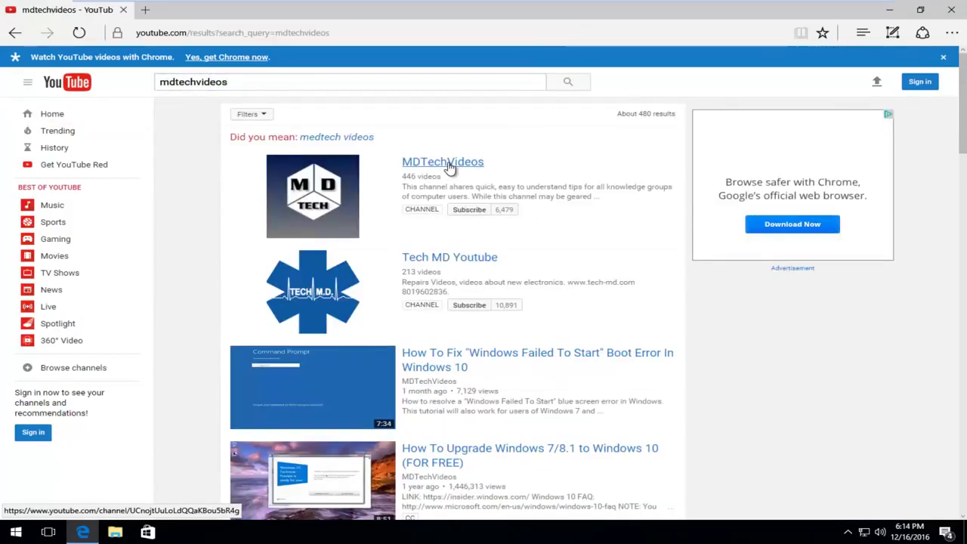
# Step: Open the MDTechVideos channel page from the search results
pyautogui.click(447, 164)
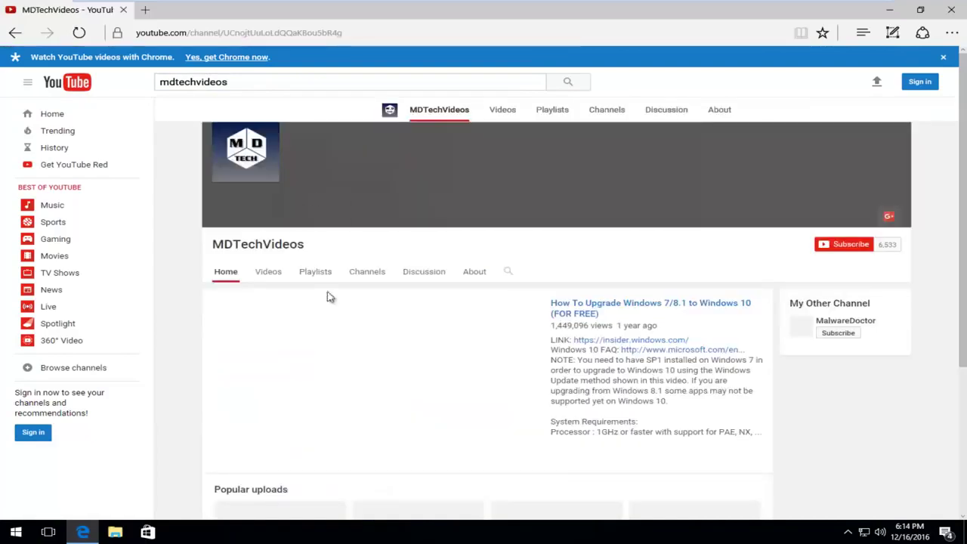
pyautogui.scroll(-3, 268, 358)
pyautogui.scroll(2, 269, 317)
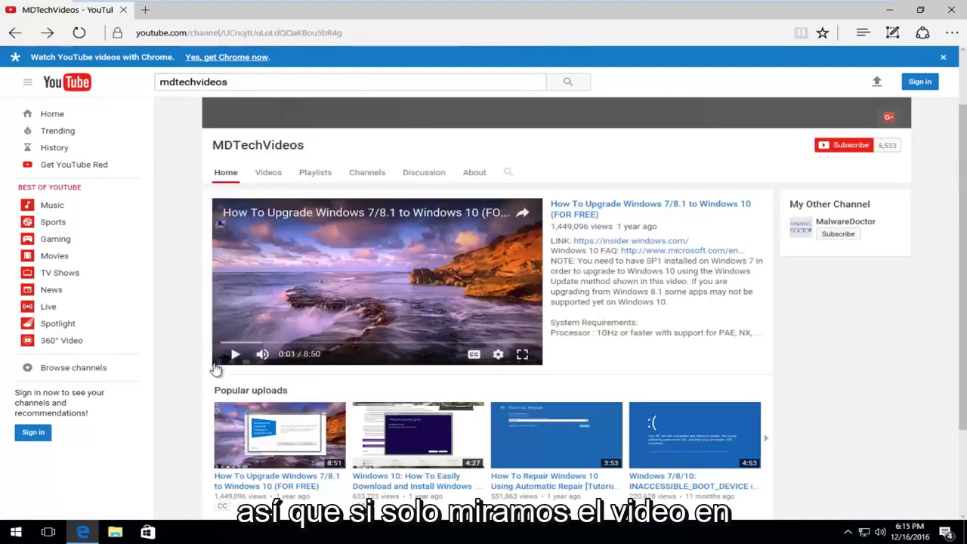
# Step: Play the featured Windows 10 upgrade video muted, skip ahead, and pause at 1:55
pyautogui.click(233, 353)
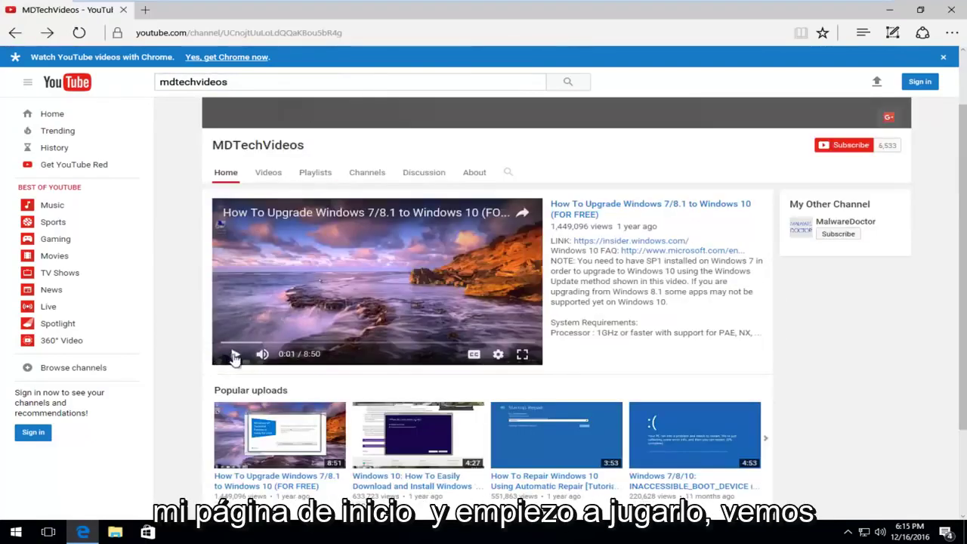
pyautogui.click(272, 357)
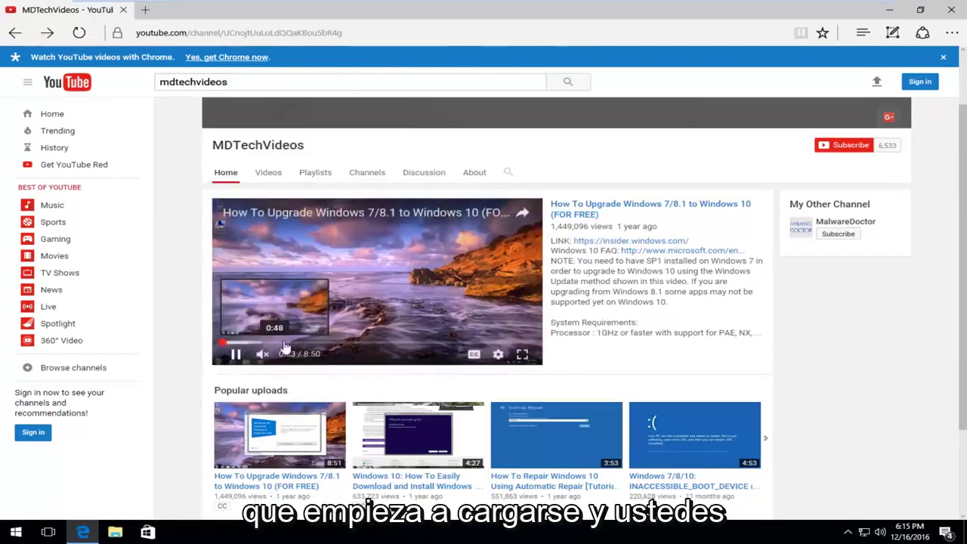
pyautogui.click(431, 344)
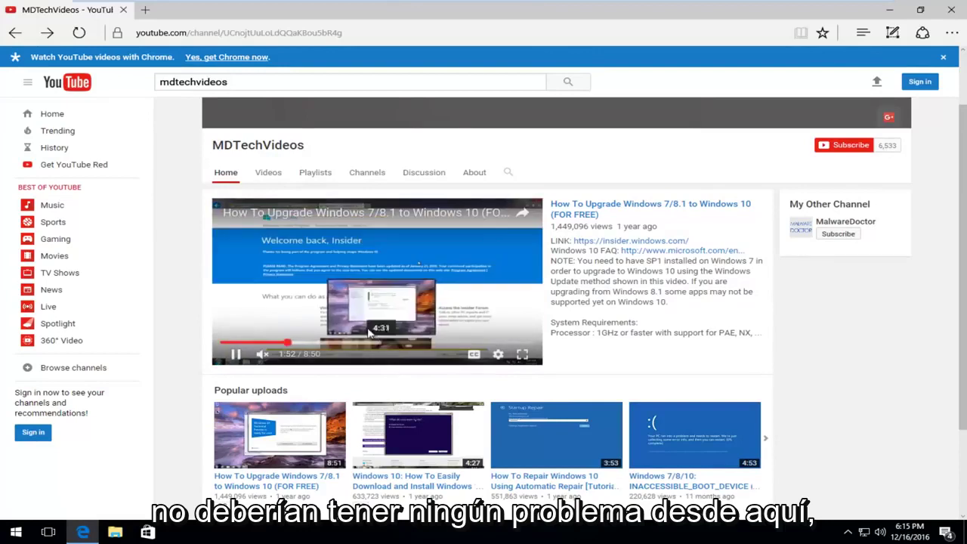
pyautogui.click(235, 354)
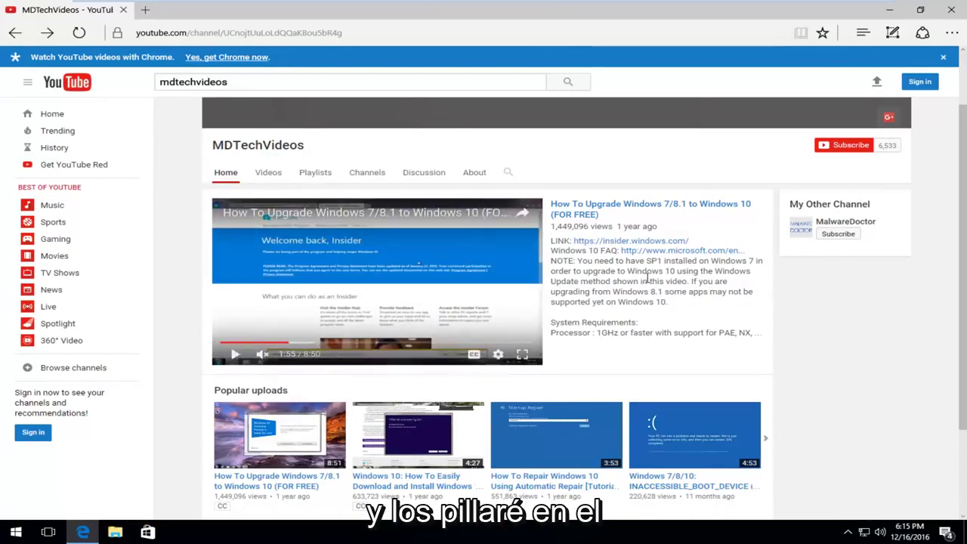